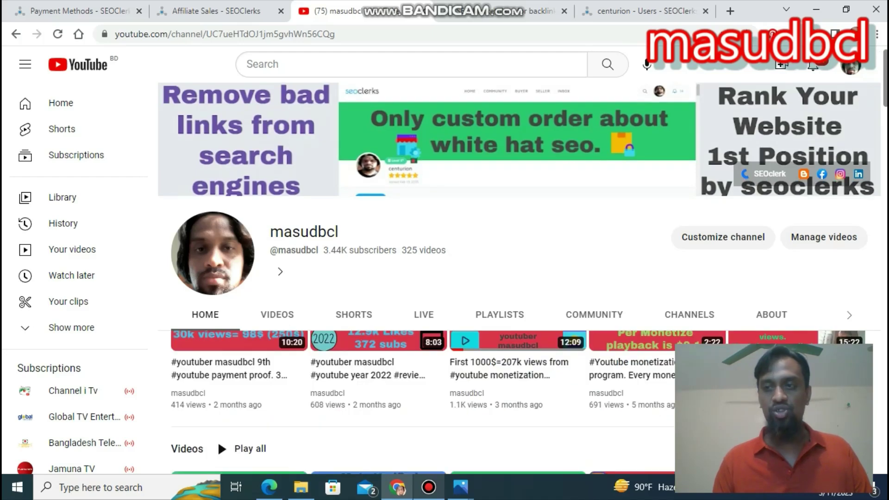
Scroll down the YouTube channel home page past the banner to its video rows.
scroll(519, 278, down, 5)
Scroll through the channel's SEO playlist rows.
scroll(528, 292, down, 2)
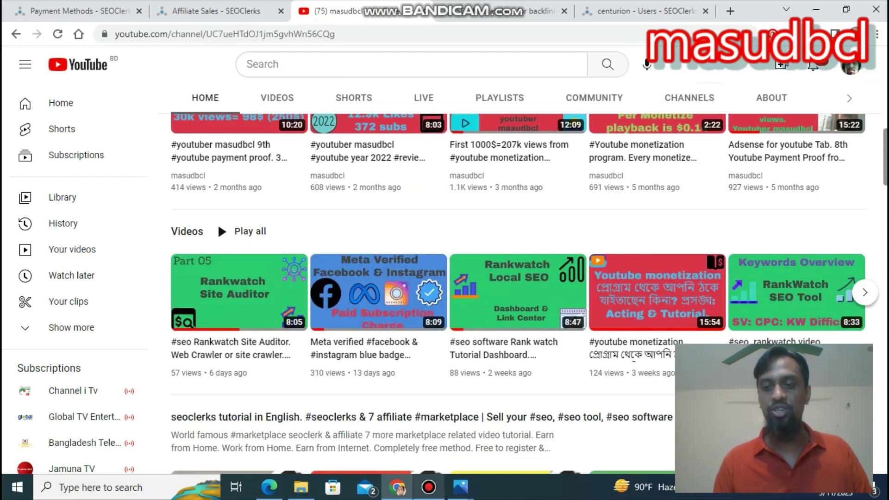
scroll(519, 277, up, 6)
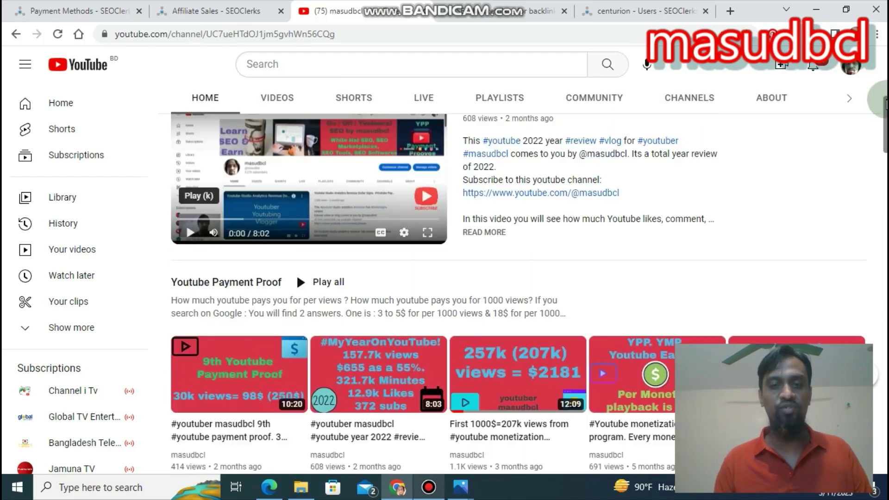
scroll(518, 278, down, 6)
scroll(518, 278, down, 5)
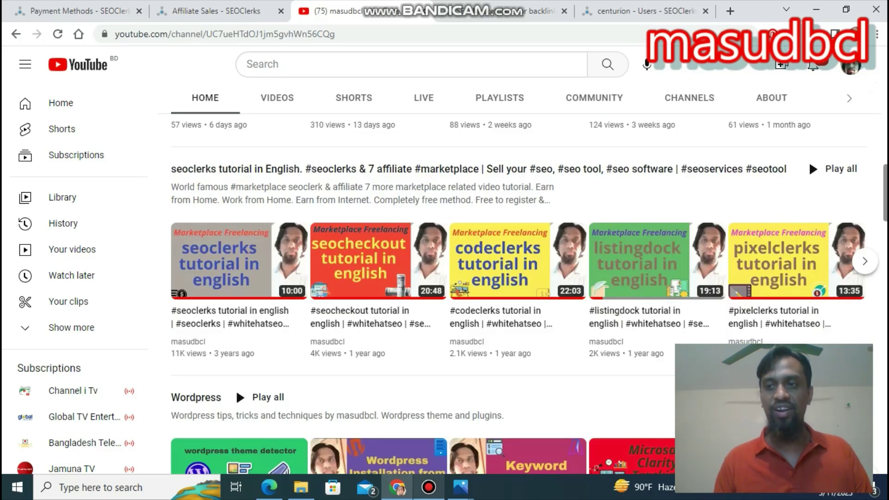
scroll(509, 185, down, 1)
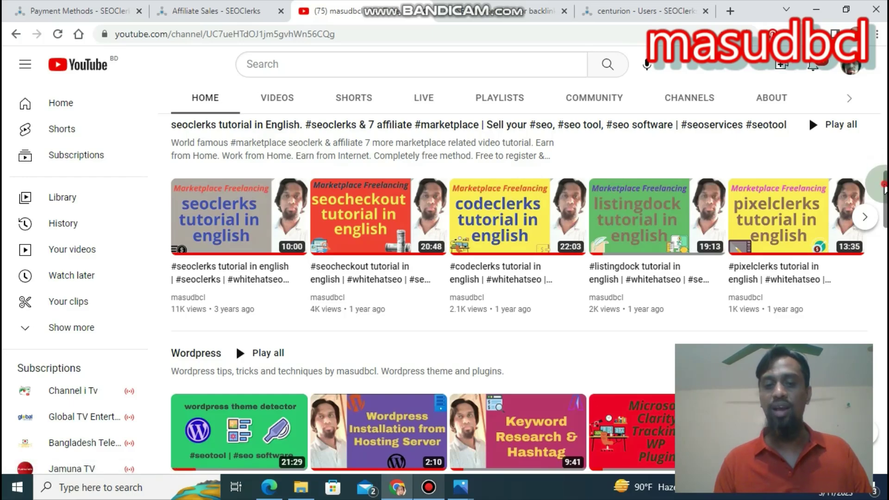
scroll(622, 224, down, 8)
scroll(528, 296, down, 3)
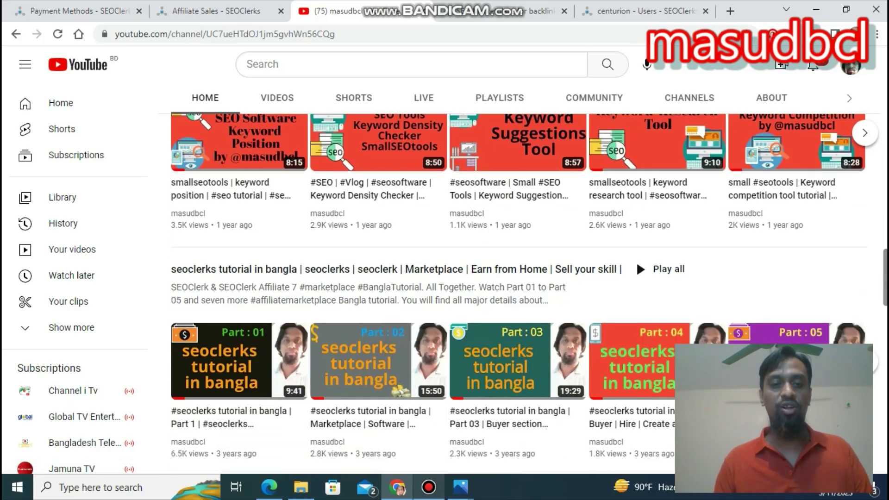
scroll(528, 296, up, 3)
Switch to the SEOClerks Payment Methods page with Digital Wallets, Crypto Currency and Credit Card options.
click(199, 208)
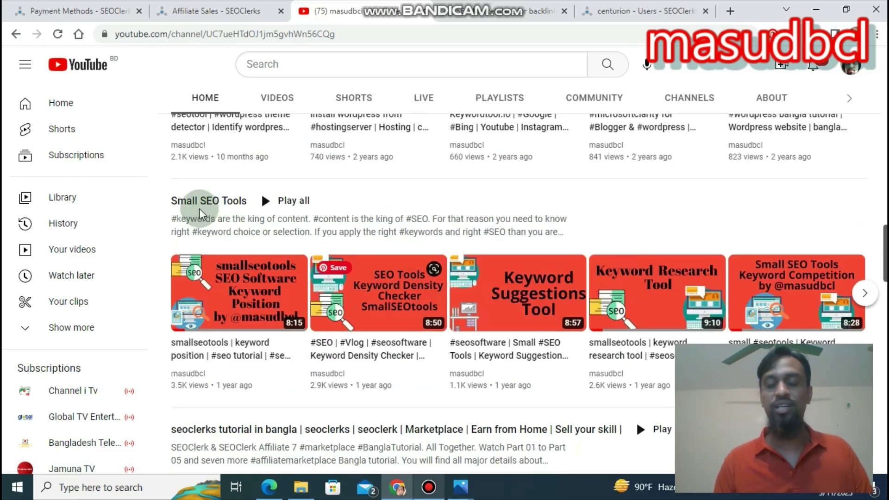
click(276, 100)
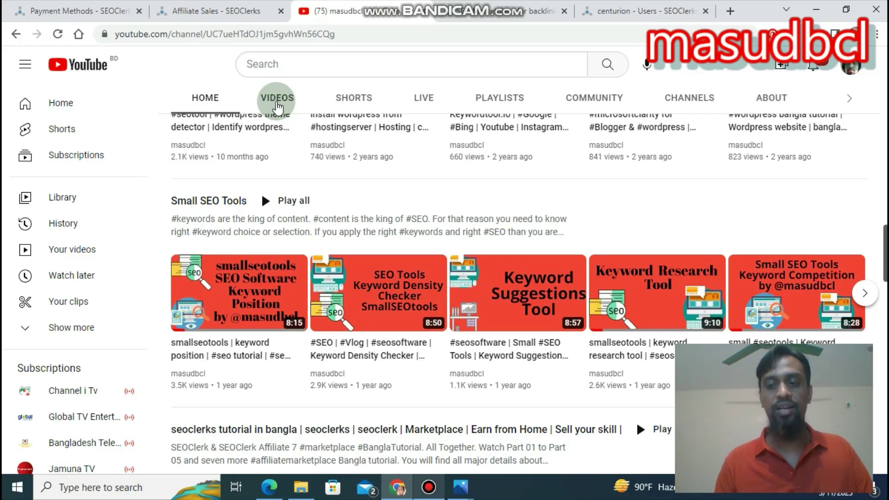
click(65, 11)
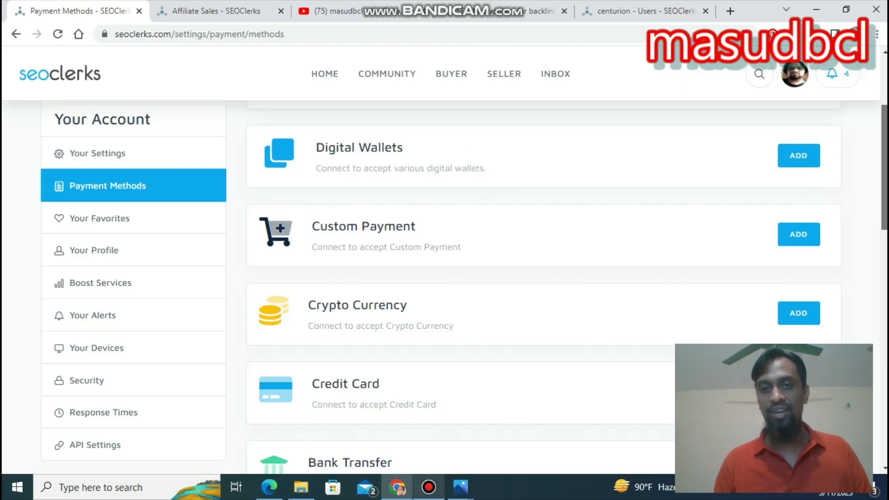
Add a Custom Payment method and expand its 'Connected With Custom Payment' details form.
scroll(444, 278, up, 3)
scroll(444, 277, down, 1)
scroll(445, 278, up, 1)
scroll(445, 278, down, 1)
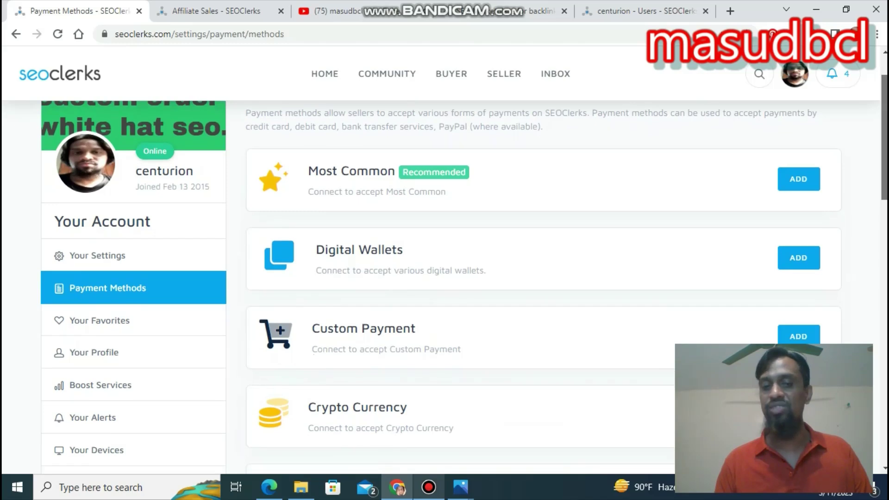
scroll(537, 277, down, 2)
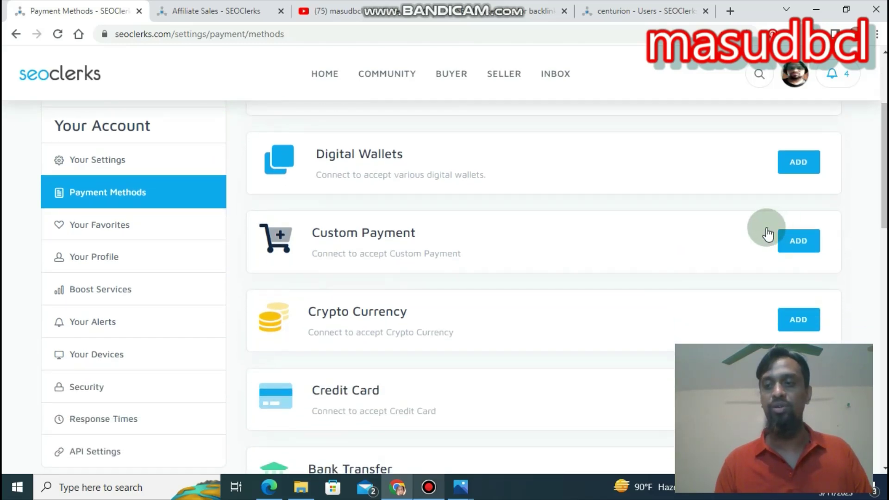
click(794, 245)
click(795, 246)
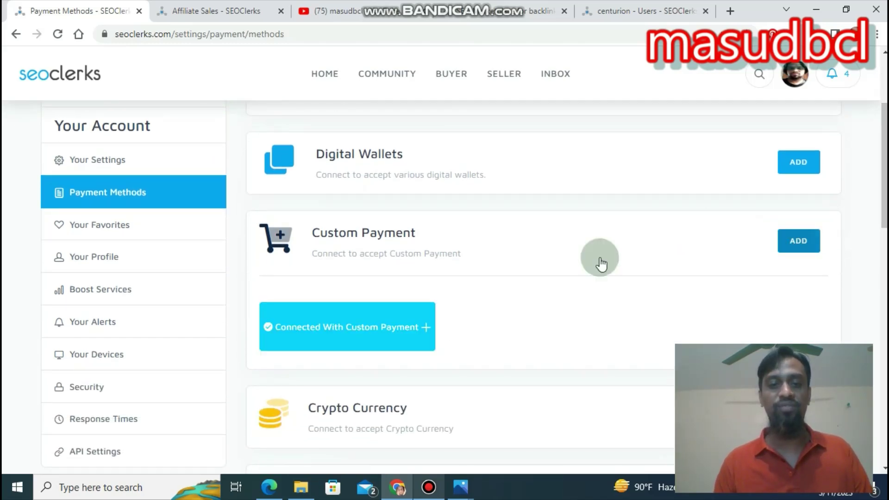
click(342, 328)
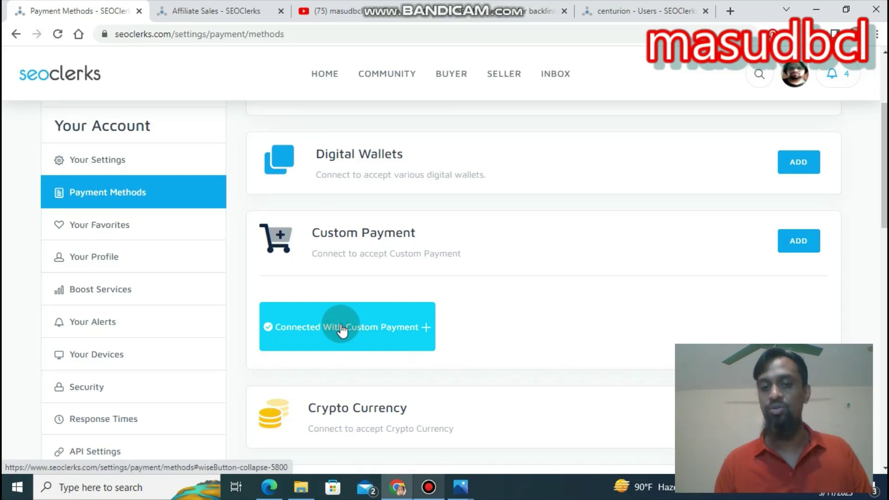
Review the SEOclerks method's buyer instructions, then go to the Affiliate Sales page.
scroll(537, 283, down, 2)
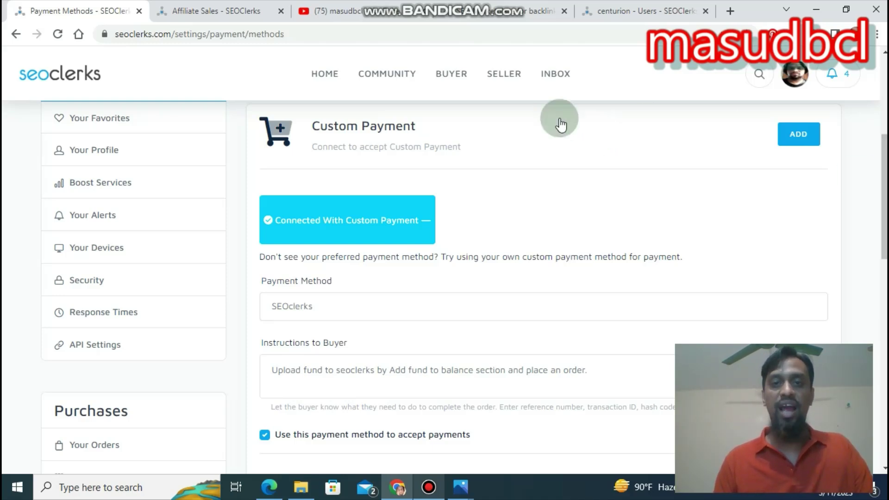
mouse_move(454, 74)
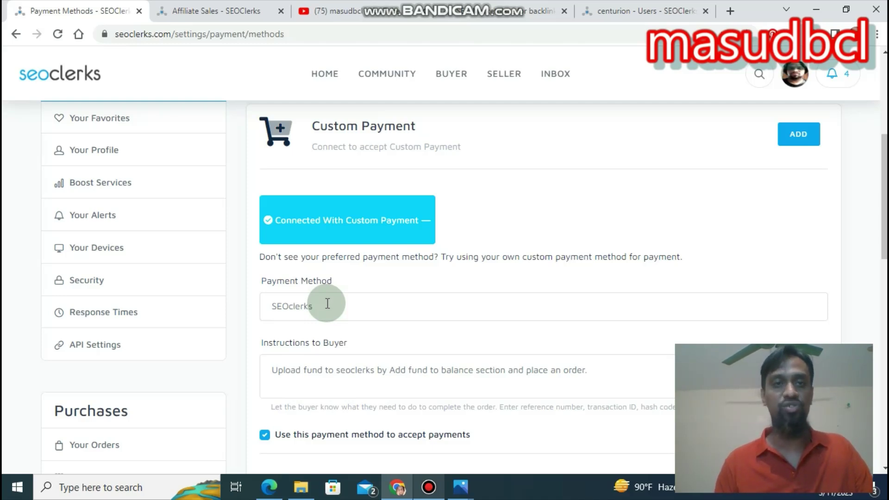
click(218, 10)
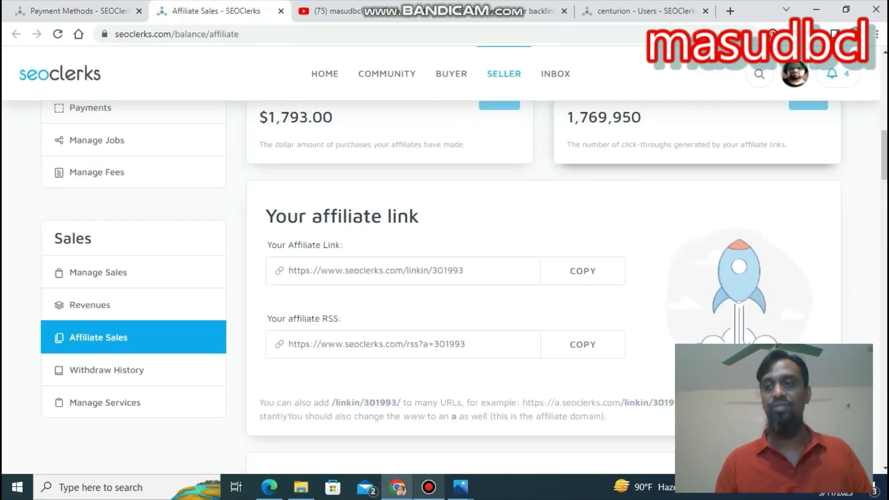
Copy your affiliate link from the Affiliate Sales page.
scroll(463, 278, down, 1)
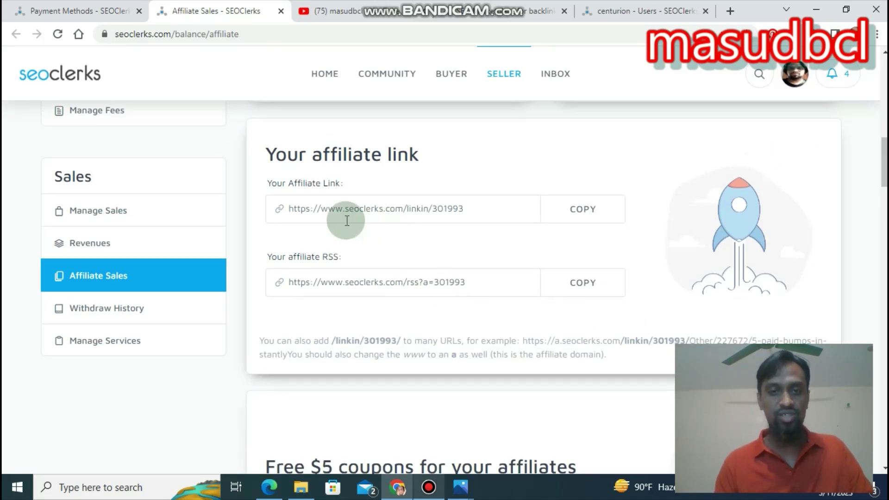
click(573, 214)
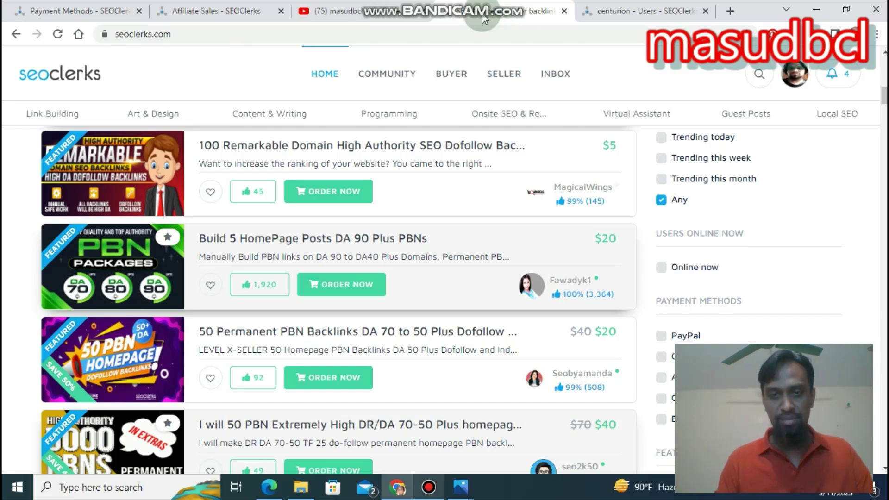
Load the 'Build 5 HomePage Posts DA 90 Plus PBNs' gig's copied link in a new tab, then return to Affiliate Sales.
right_click(259, 238)
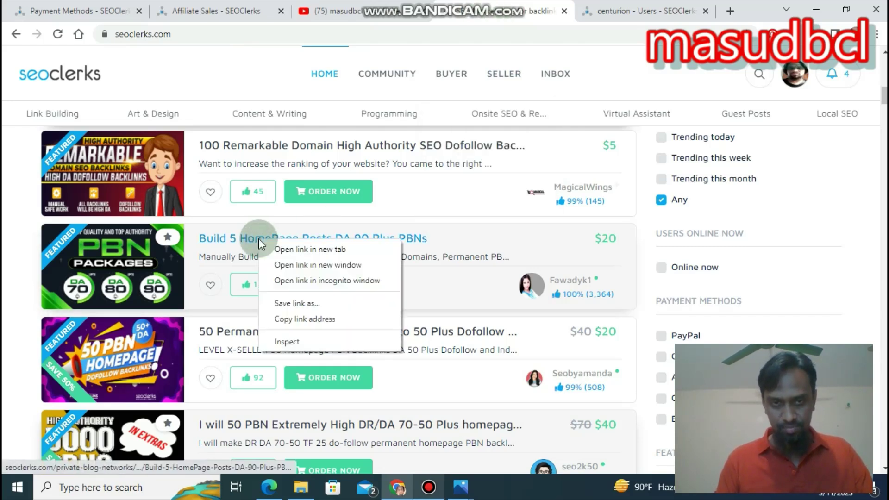
click(314, 319)
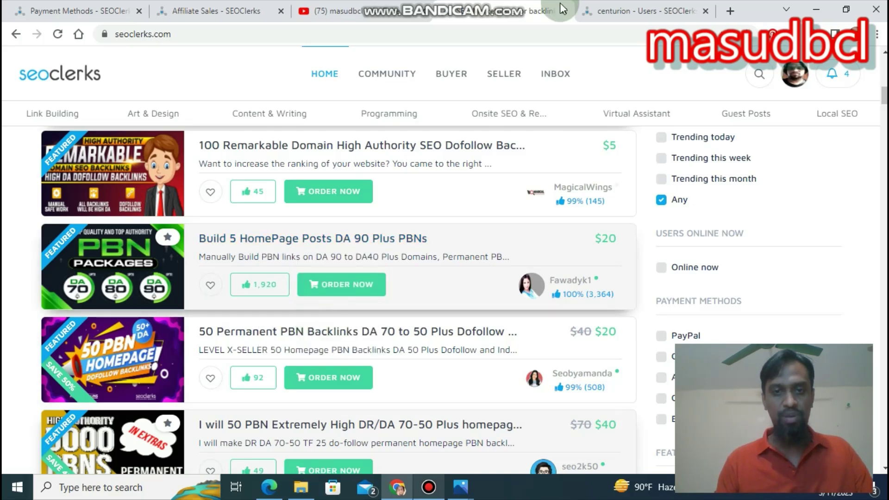
click(731, 15)
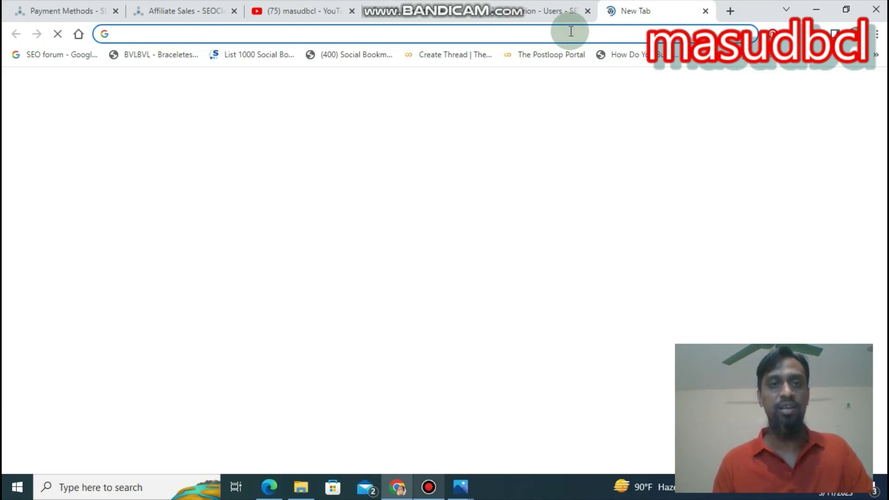
key(ctrl+v)
key(Return)
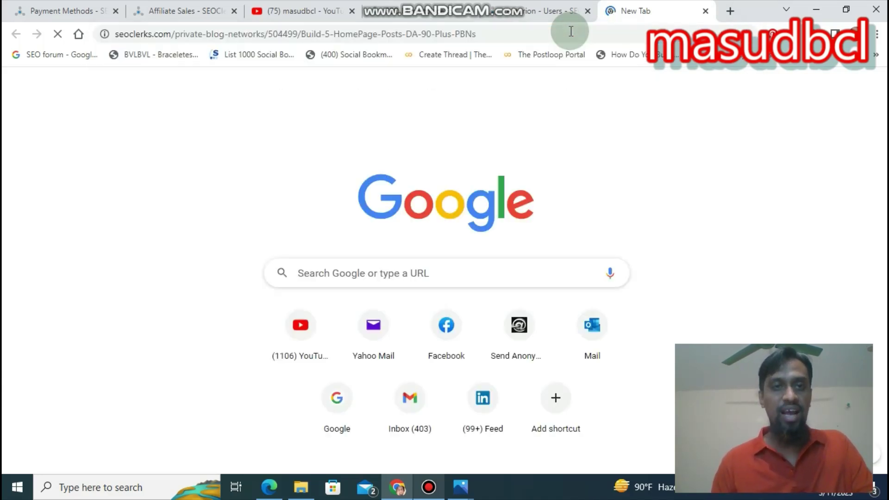
click(179, 14)
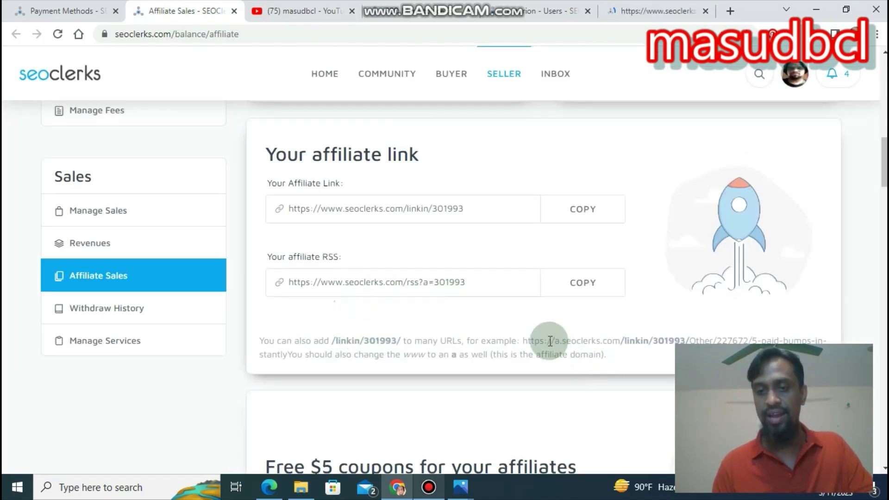
click(657, 10)
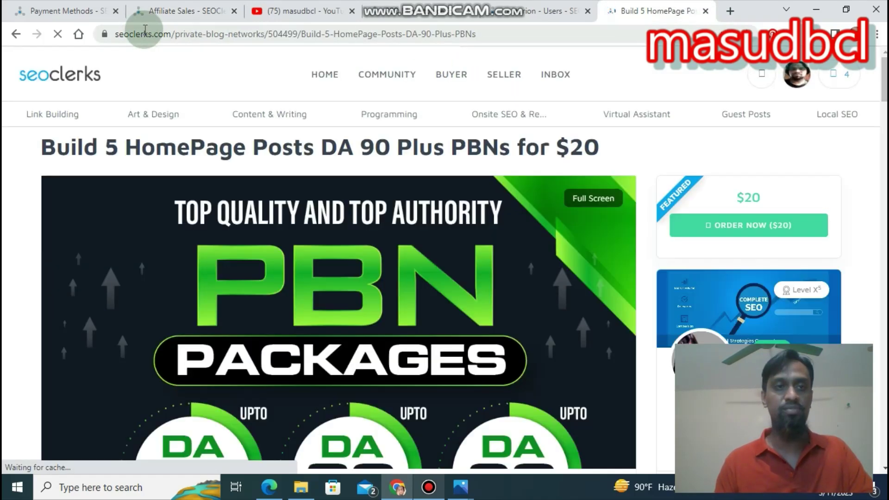
click(145, 31)
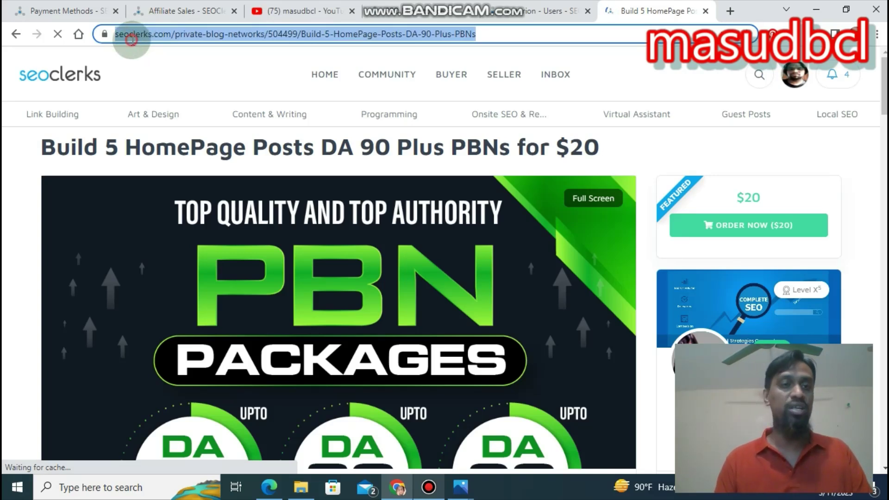
click(132, 34)
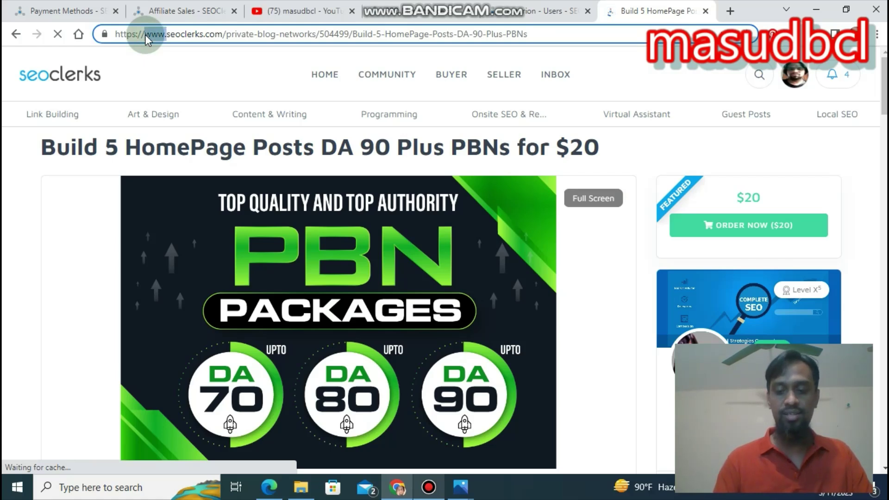
key(BackSpace)
text(a.)
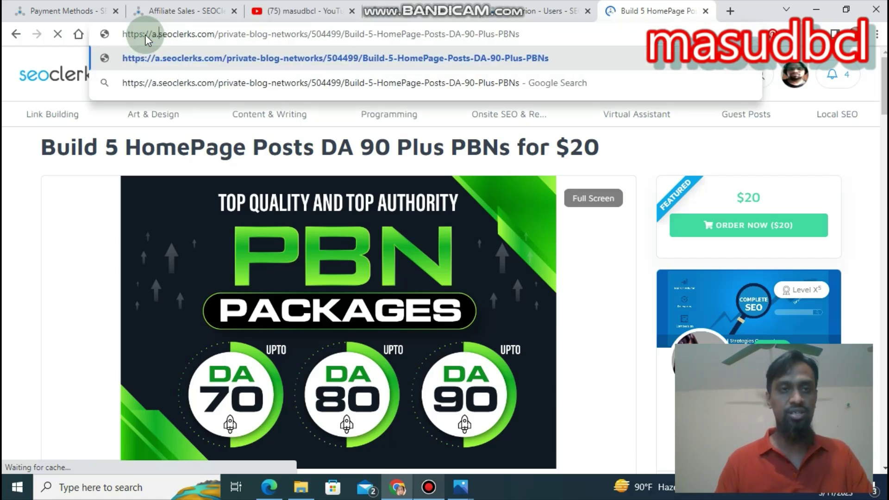
Insert 'linkin/' and your affiliate ID after the domain, then select the full affiliate URL.
key(Right)
key(Right)
key(Right)
key(Right)
key(Right)
key(Right)
key(Right)
key(Right)
key(Right)
key(Right)
key(Right)
key(Right)
key(Right)
key(Right)
text(linkin/)
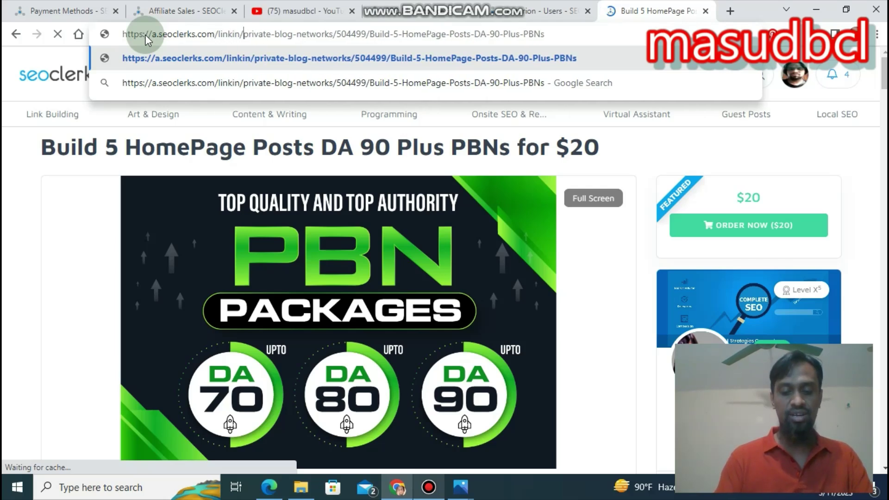
key(ctrl+v)
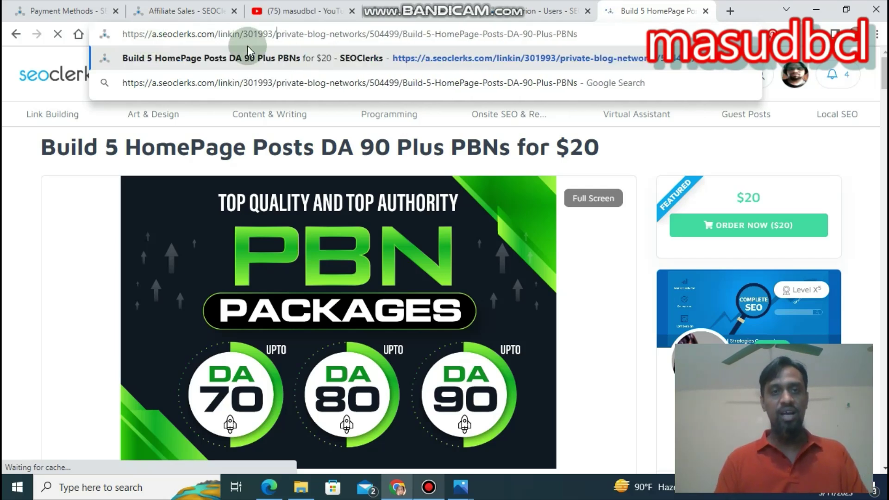
click(321, 35)
key(ctrl+a)
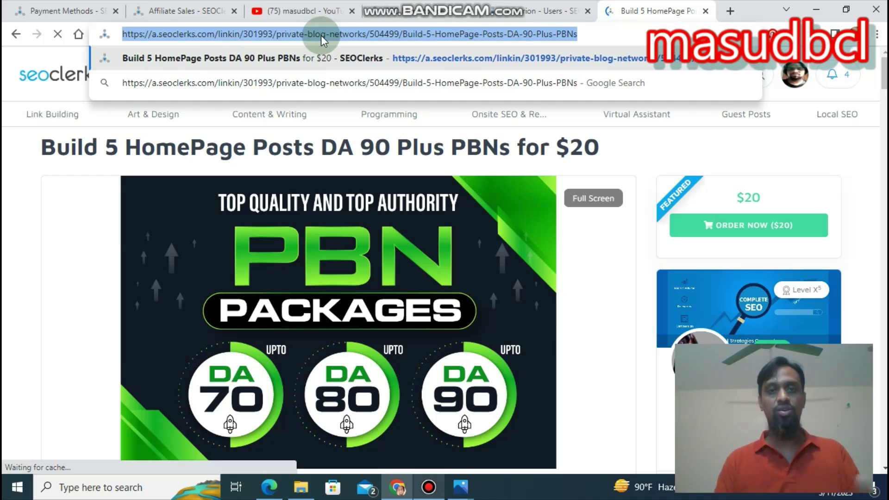
click(731, 11)
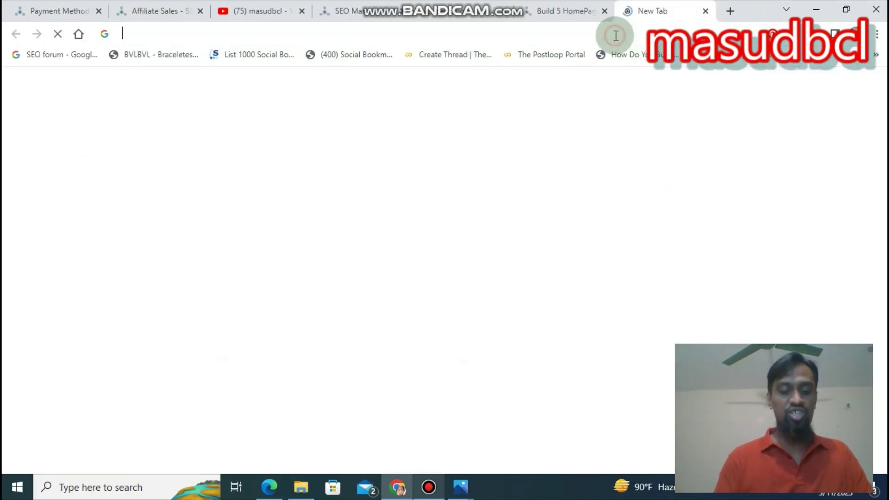
Load the pasted a.seoclerks.com/linkin affiliate URL in the new tab, then switch to YouTube.
key(ctrl+v)
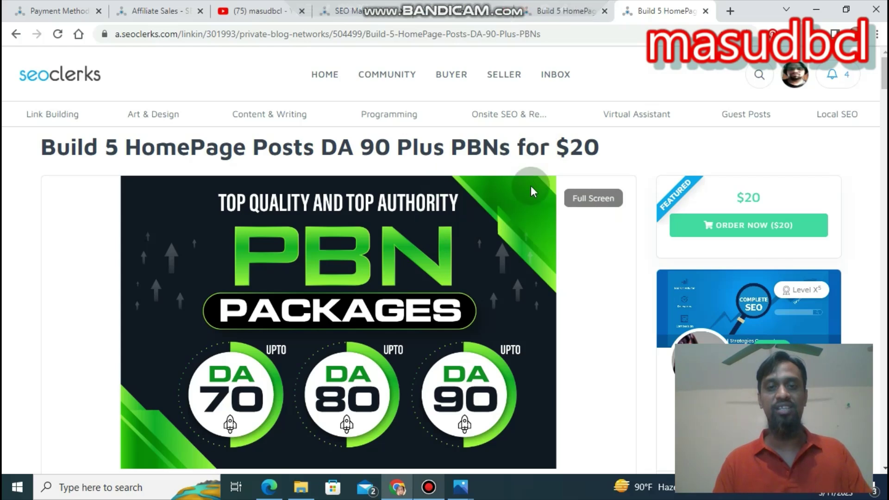
mouse_move(491, 5)
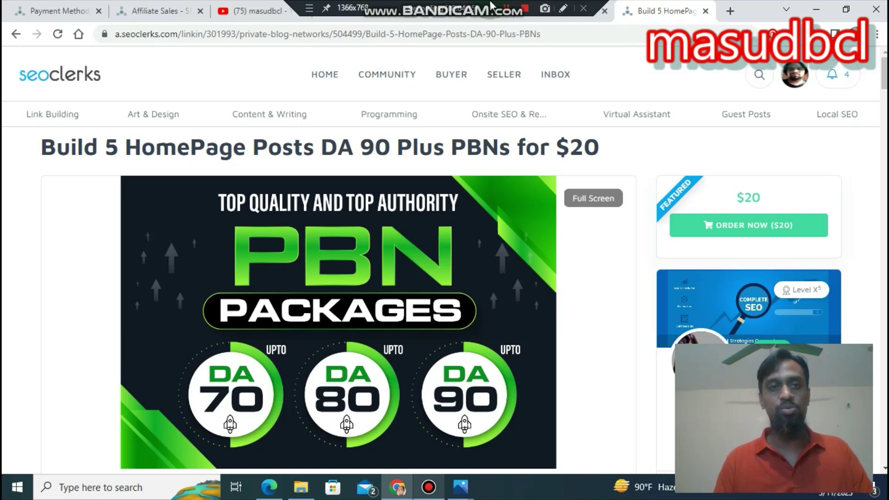
click(261, 11)
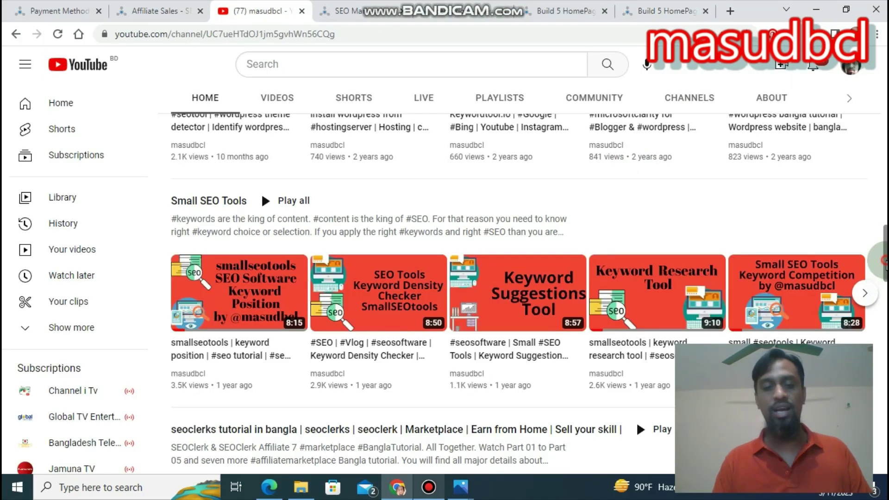
Scroll down and back up the channel's seoclerks tutorial playlists, then return to Affiliate Sales.
scroll(870, 443, down, 6)
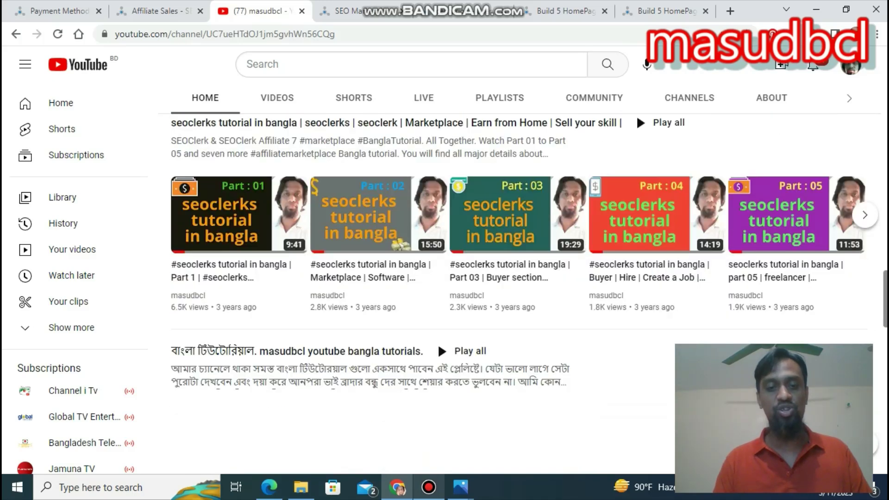
scroll(525, 304, down, 4)
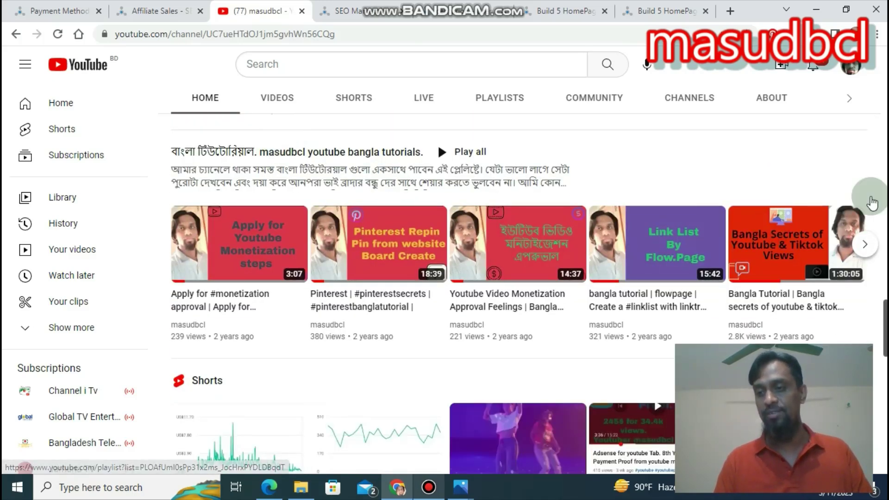
scroll(773, 234, up, 8)
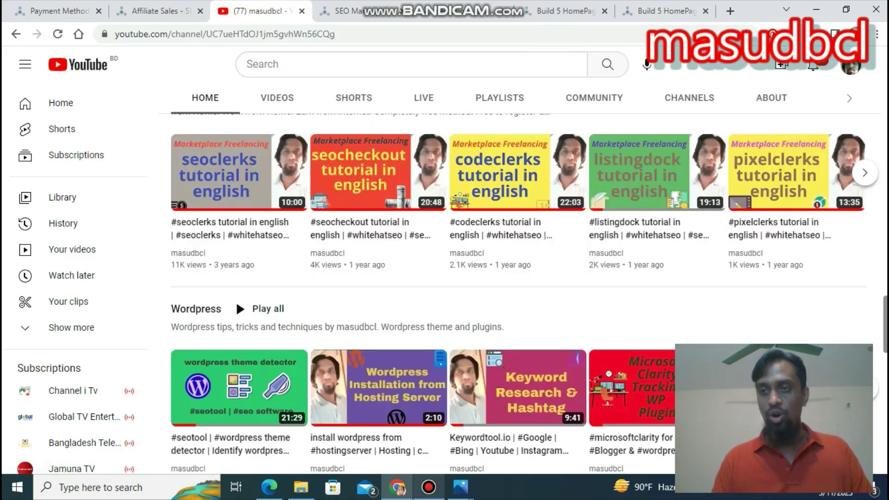
scroll(523, 277, up, 10)
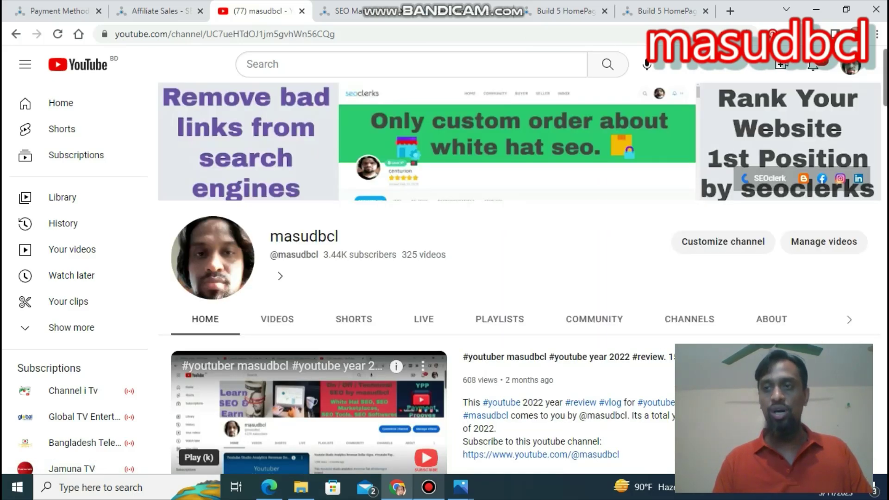
click(165, 8)
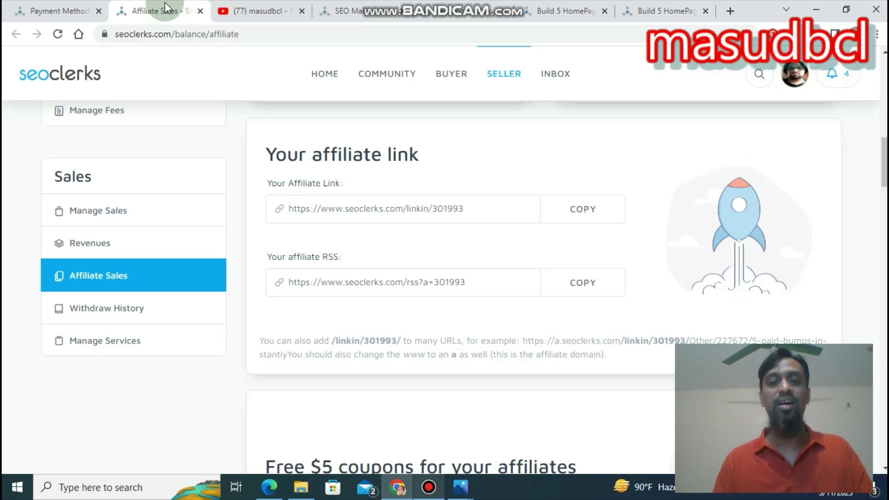
Switch to the SEO Marketplace tab listing PBN backlink gigs priced $5 to $40.
mouse_move(354, 14)
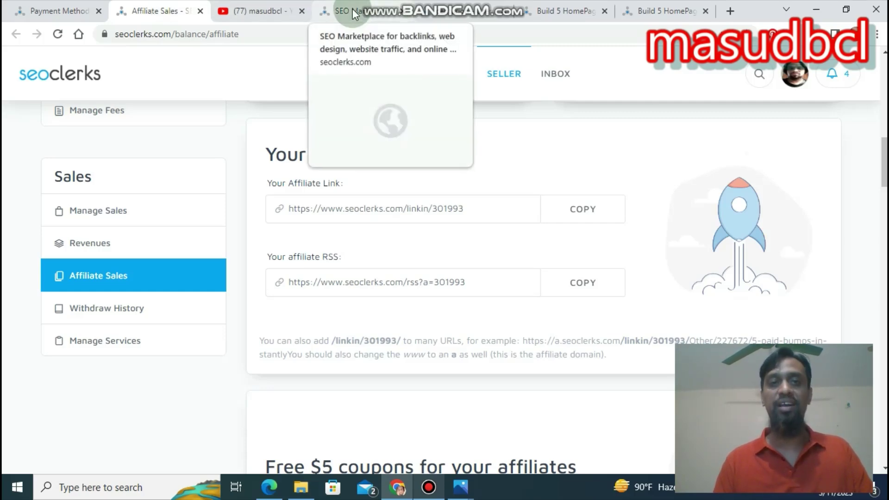
click(355, 14)
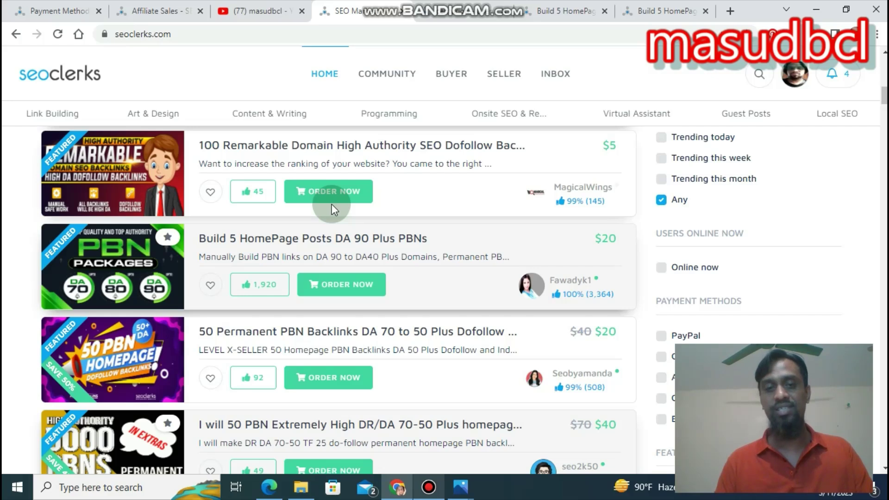
mouse_move(509, 76)
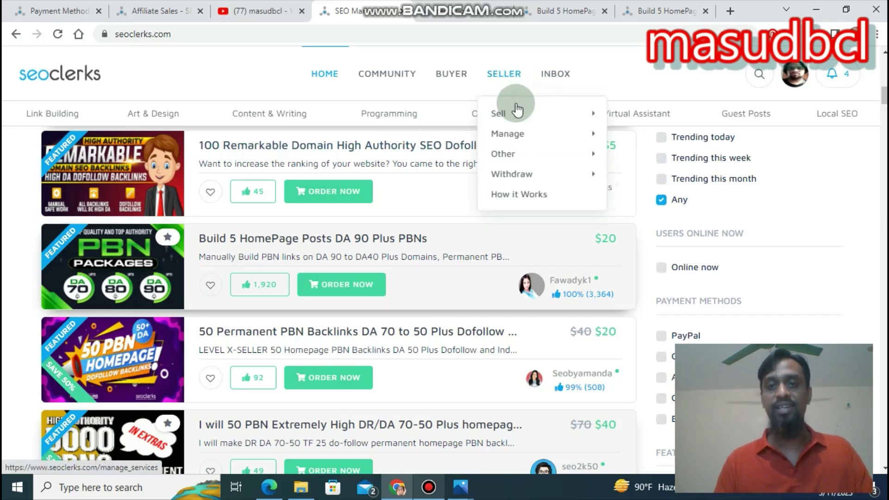
mouse_move(489, 6)
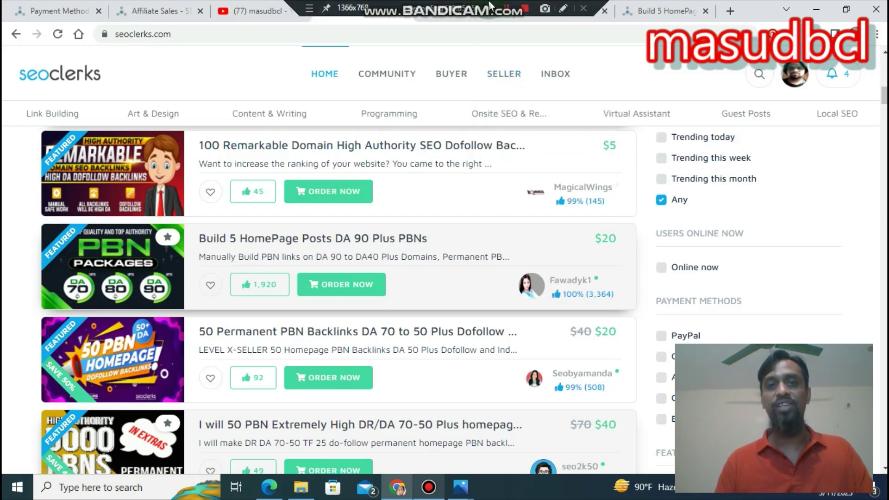